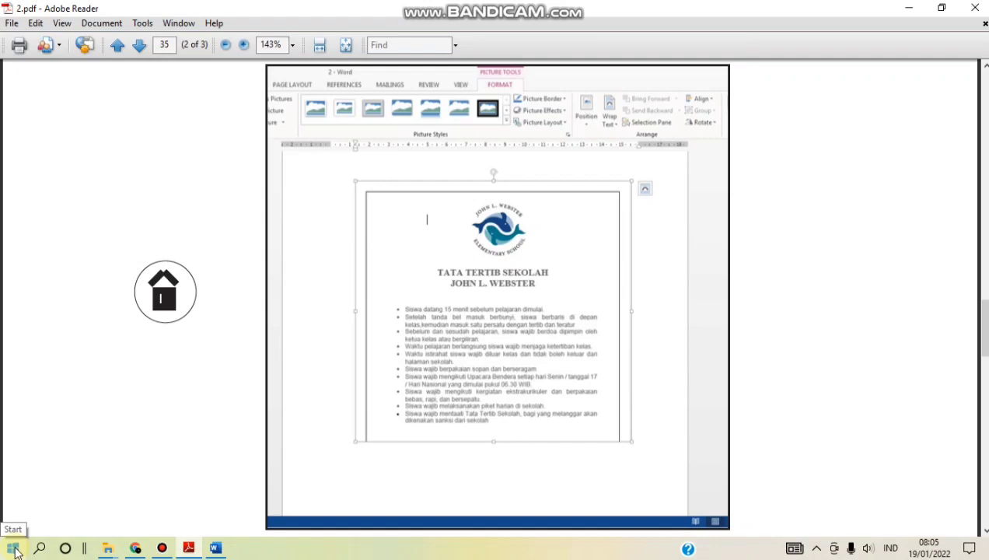
# - Search for 'word' from the Windows Start menu and launch the Word app
pyautogui.click(14, 550)
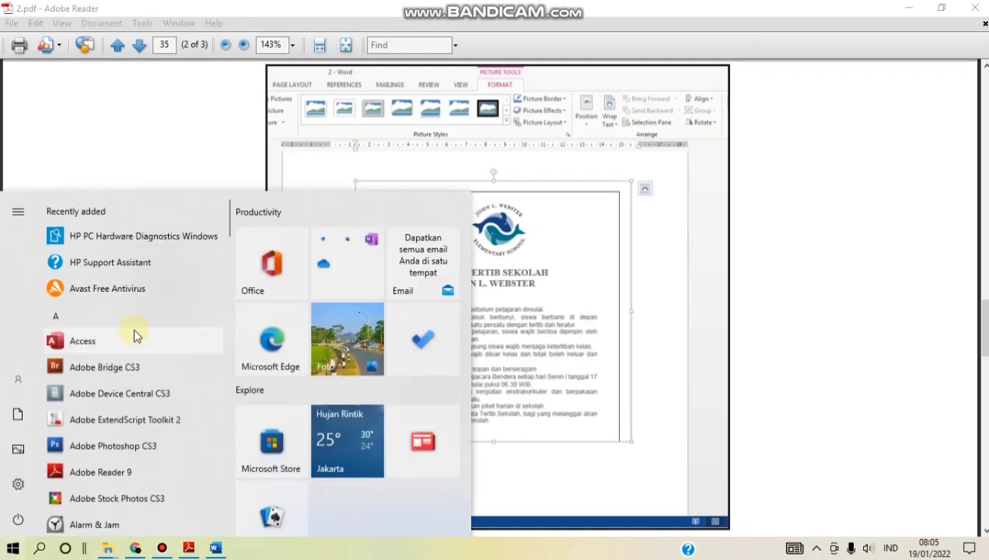
pyautogui.scroll(-15, 158, 320)
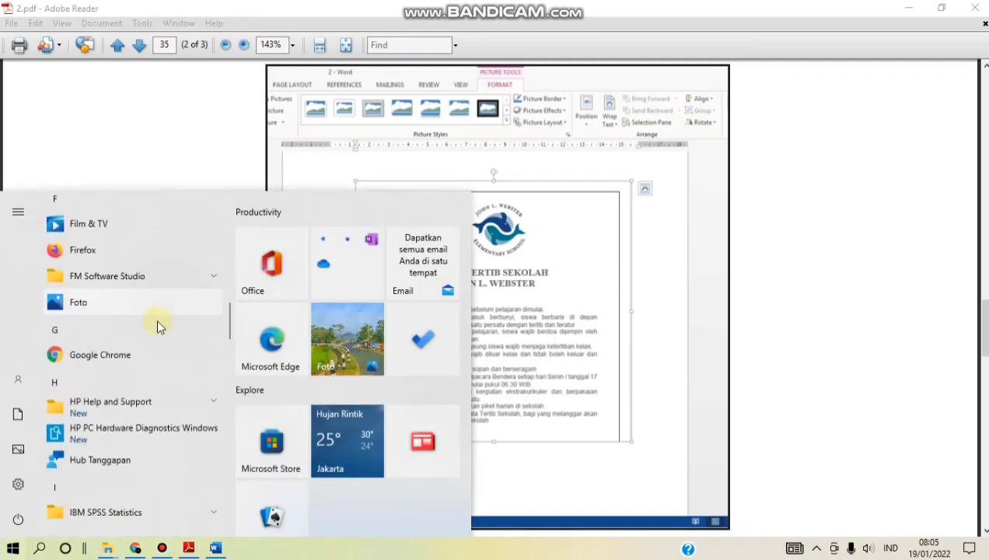
pyautogui.scroll(-15, 156, 318)
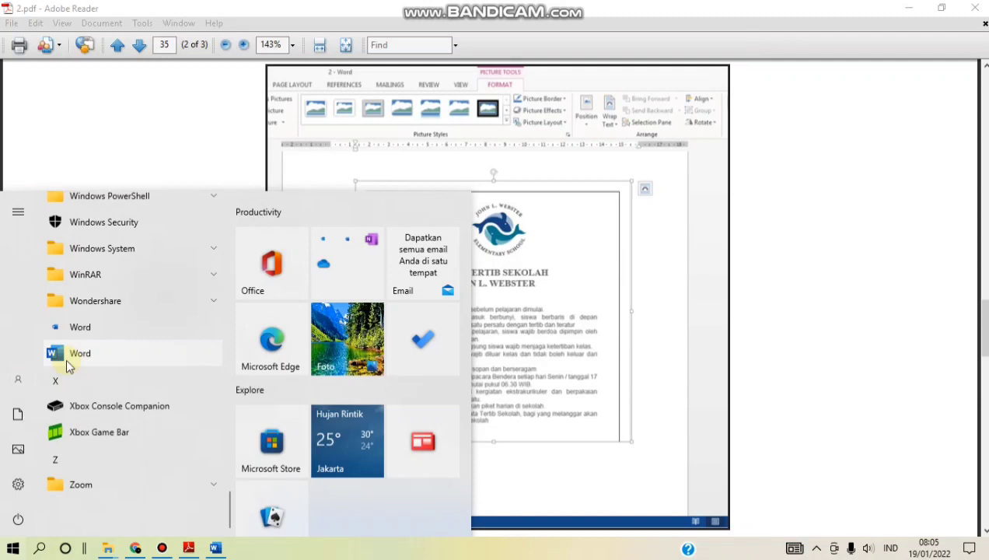
pyautogui.click(41, 548)
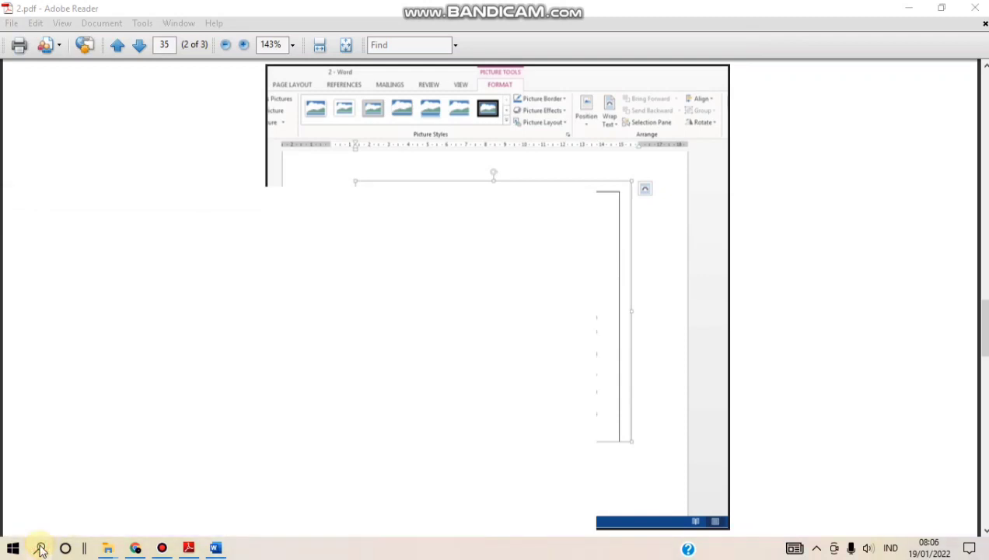
pyautogui.write('word')
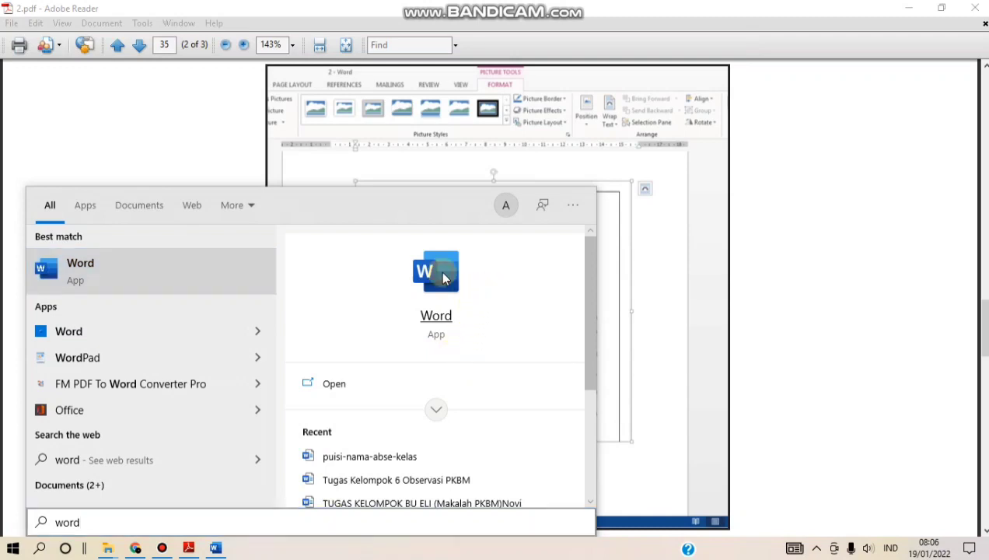
pyautogui.click(442, 274)
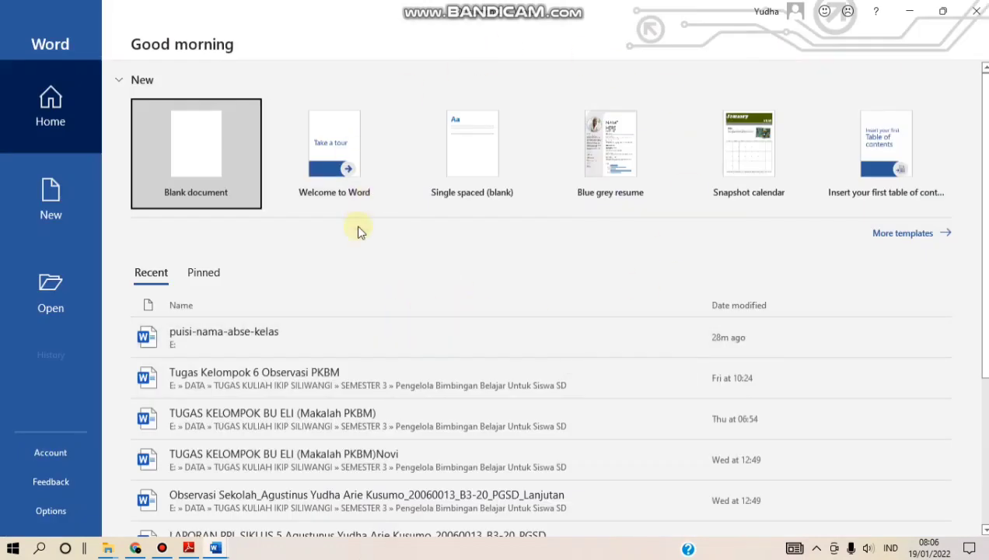
# - Create a new blank document from the Word start screen
pyautogui.click(197, 137)
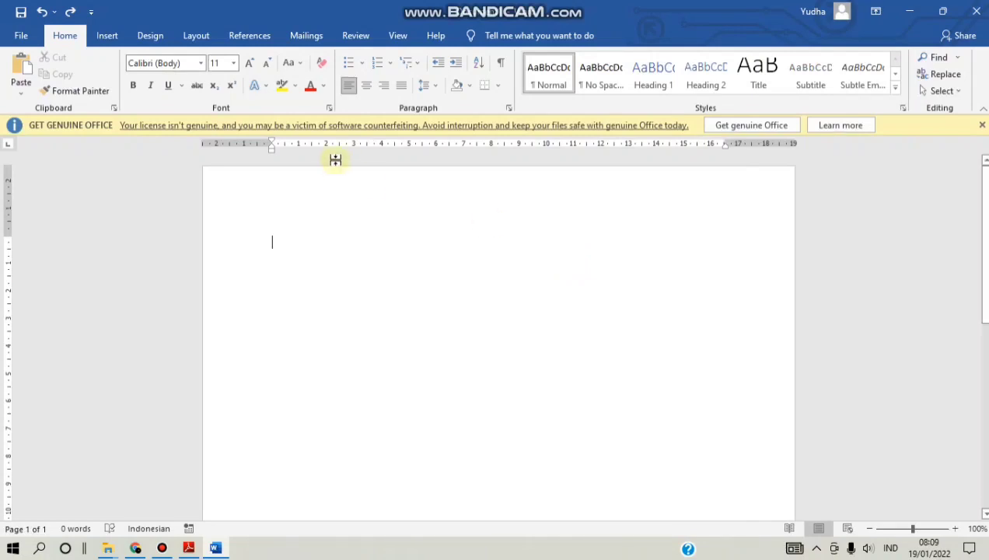
# - Insert the 'logo SD' picture from the Downloads folder into the page
pyautogui.click(107, 36)
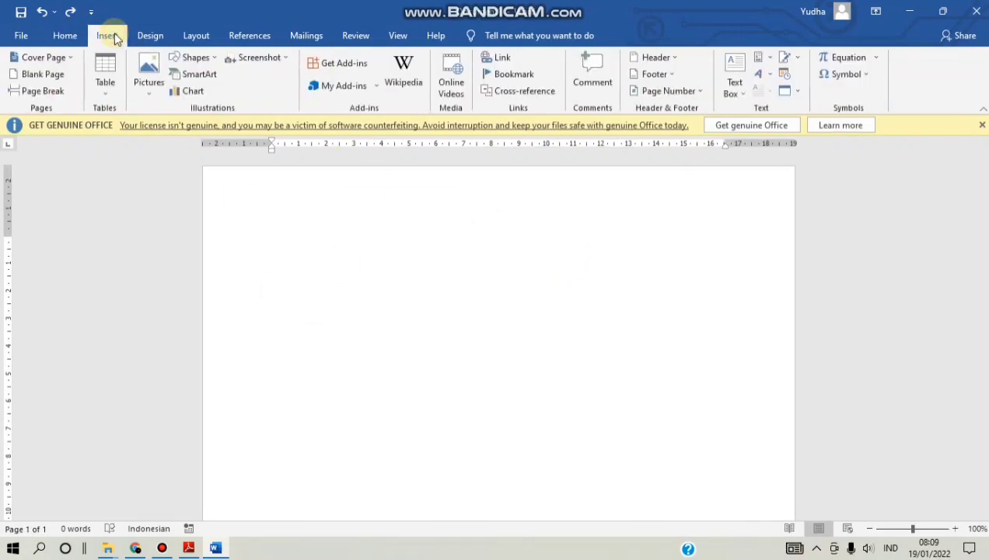
pyautogui.click(152, 91)
pyautogui.click(181, 128)
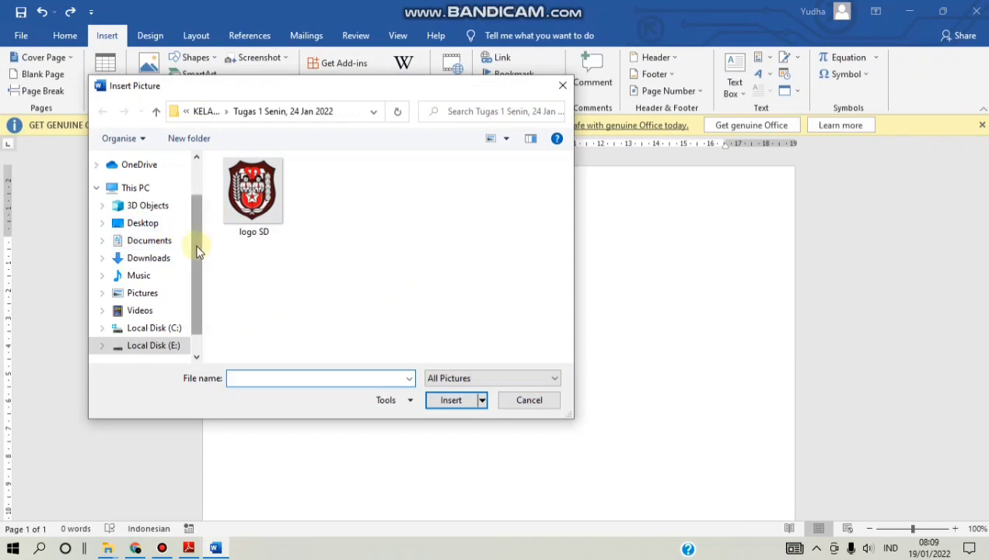
pyautogui.click(158, 260)
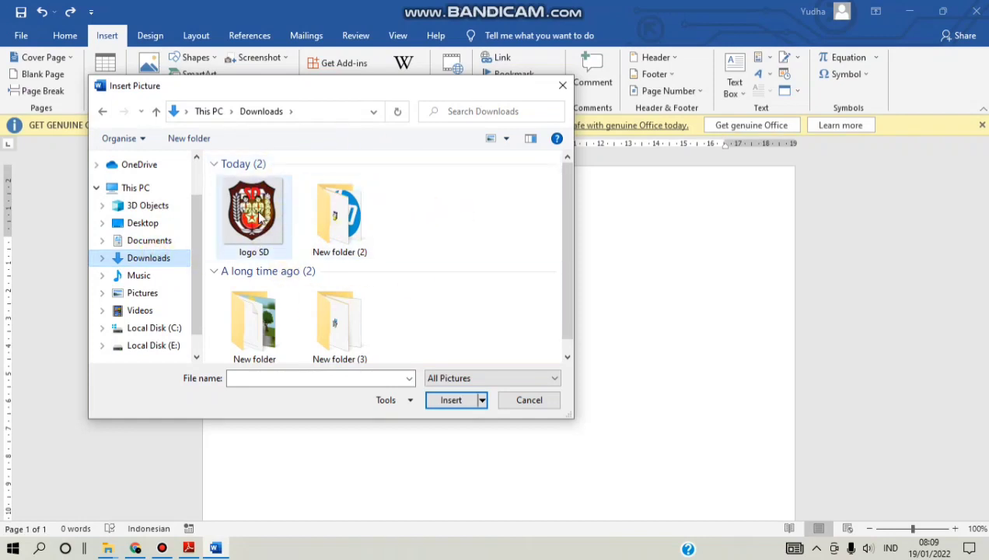
pyautogui.click(262, 220)
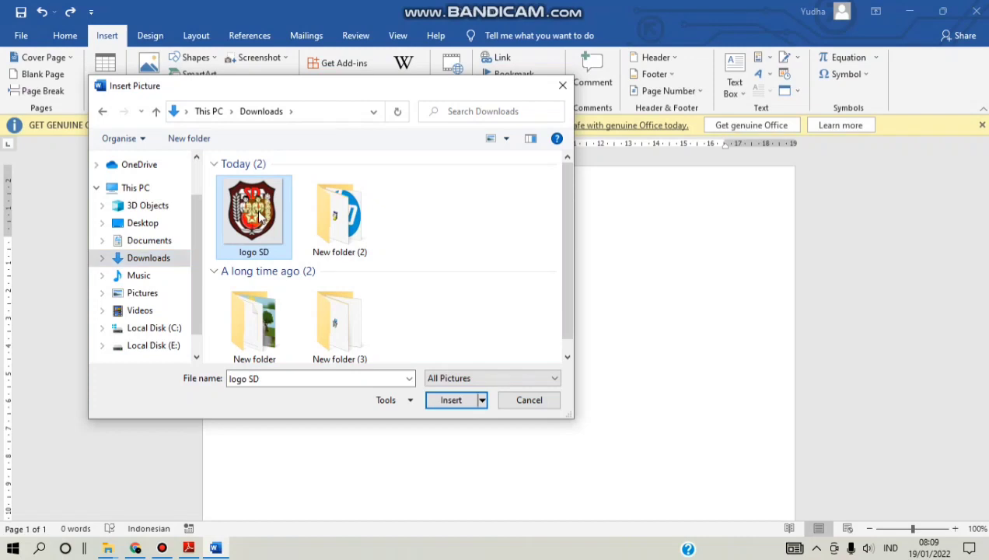
pyautogui.click(458, 402)
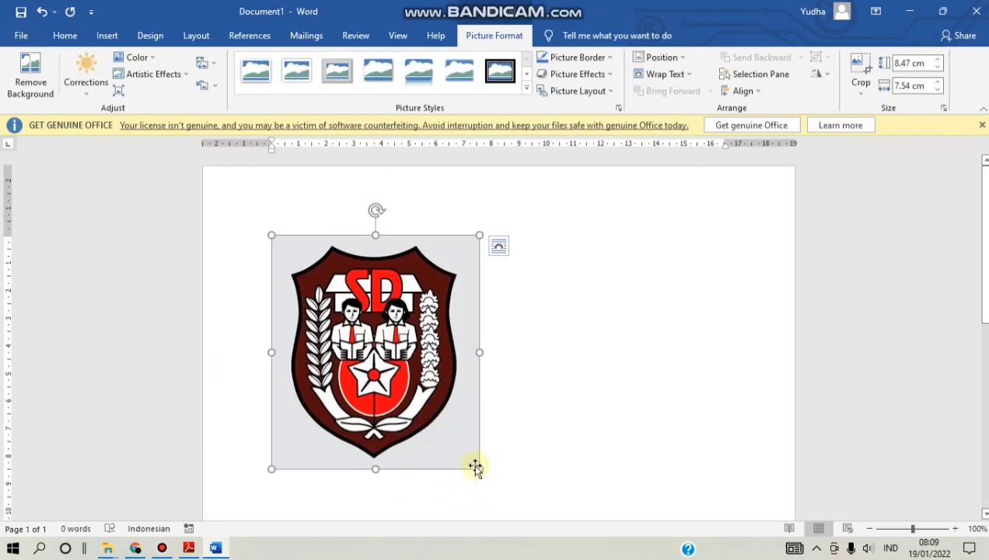
# - Resize the SD logo to 5.5 cm by 4.9 cm by dragging its corner handle
pyautogui.moveTo(479, 466); pyautogui.dragTo(399, 388)
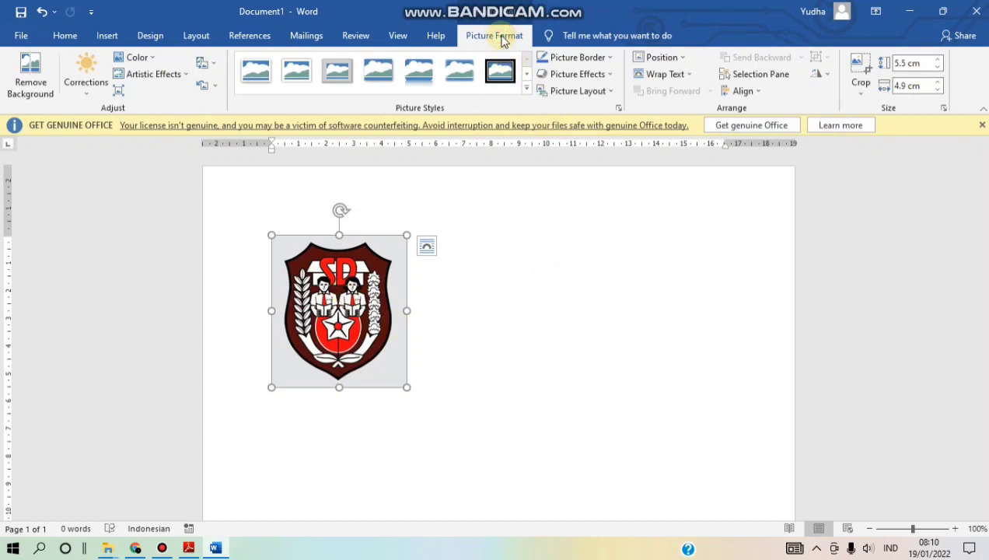
pyautogui.click(684, 59)
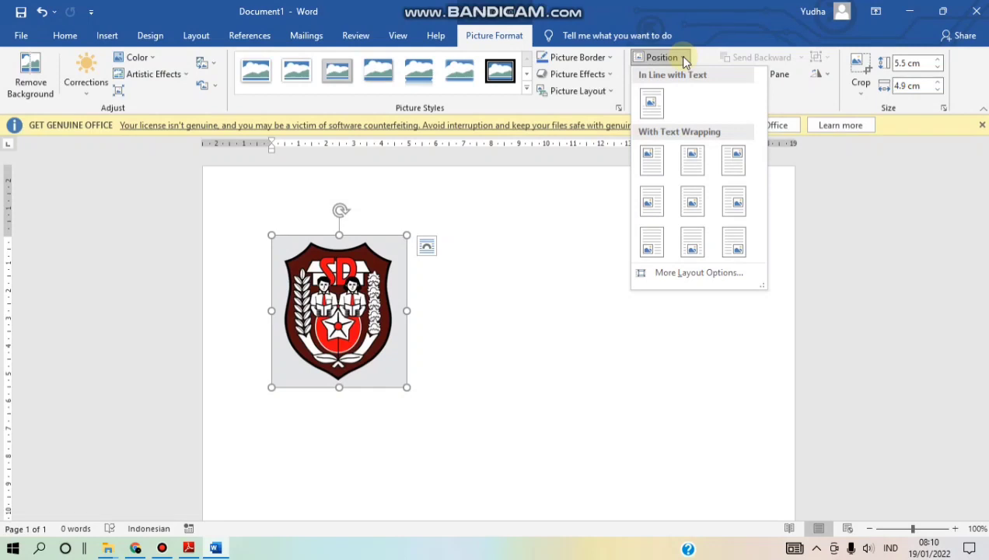
# - Try centring and dragging the logo, then undo back to its earlier position
pyautogui.click(694, 161)
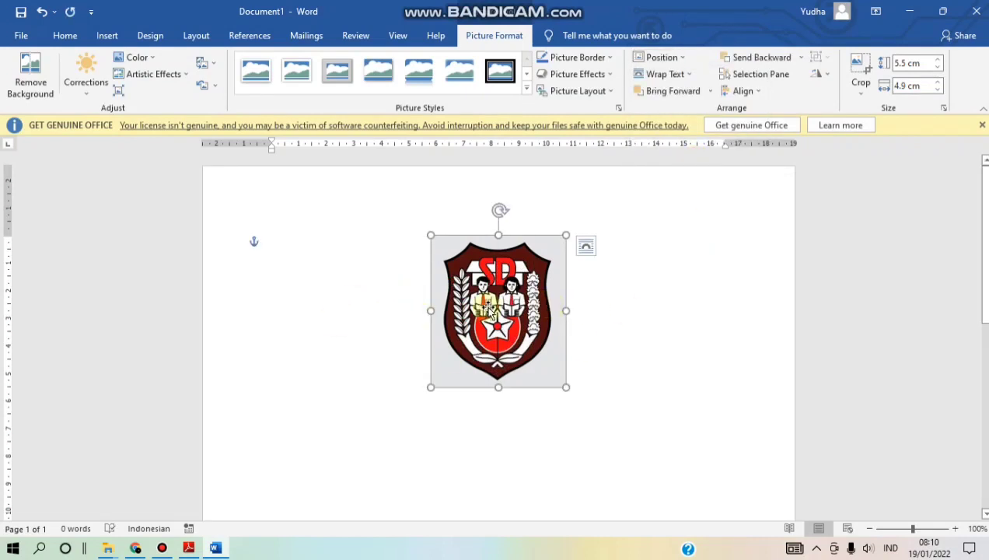
pyautogui.moveTo(490, 284)
pyautogui.mouseDown()
pyautogui.moveTo(439, 362)
pyautogui.moveTo(459, 251)
pyautogui.moveTo(474, 326)
pyautogui.moveTo(506, 303)
pyautogui.moveTo(484, 288)
pyautogui.moveTo(504, 273)
pyautogui.mouseUp()
pyautogui.click(44, 13)
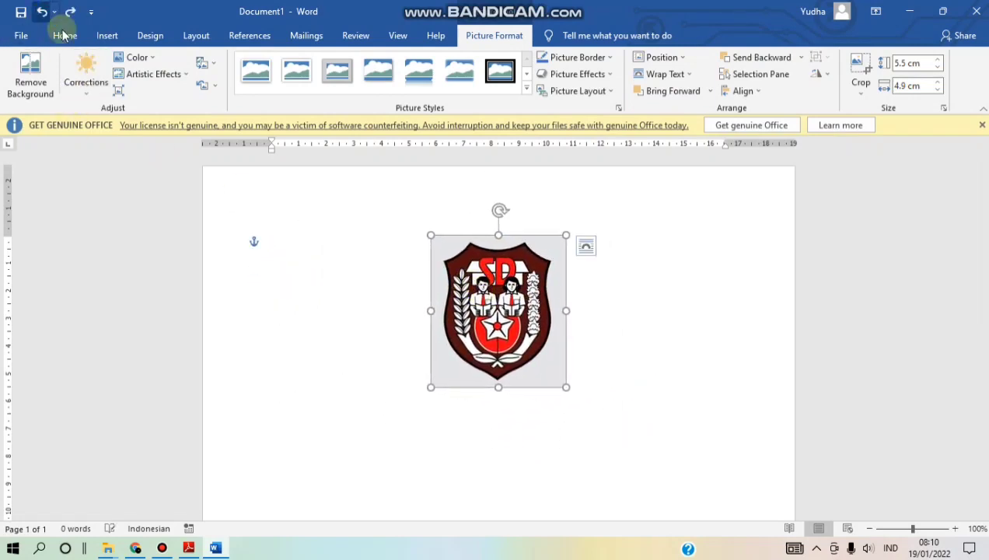
pyautogui.click(40, 13)
pyautogui.moveTo(350, 378); pyautogui.dragTo(328, 318)
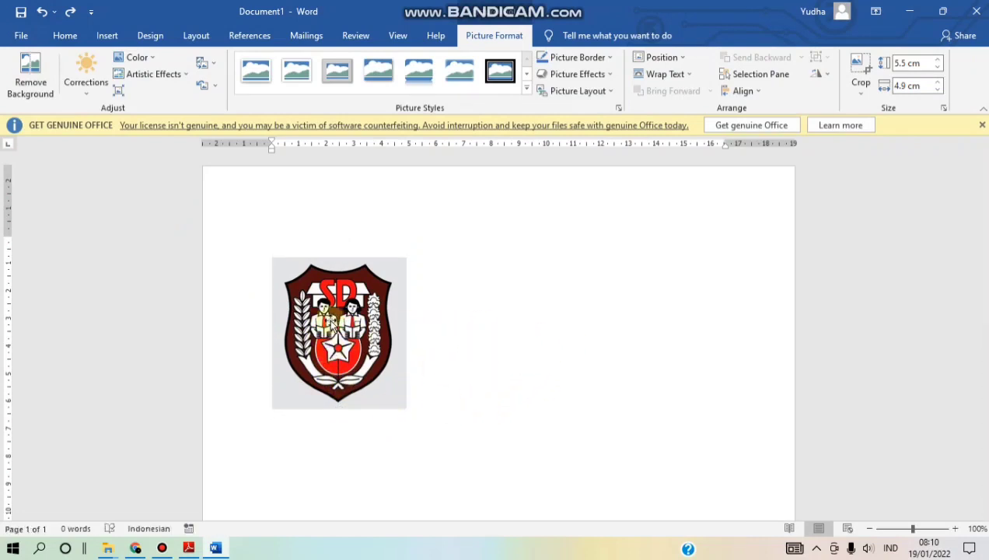
pyautogui.click(38, 13)
pyautogui.click(675, 59)
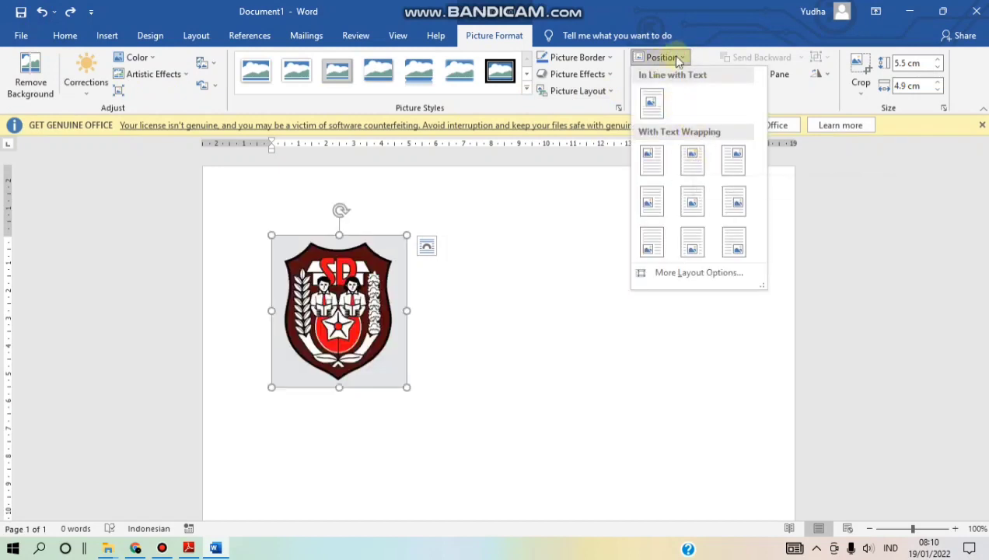
pyautogui.click(662, 59)
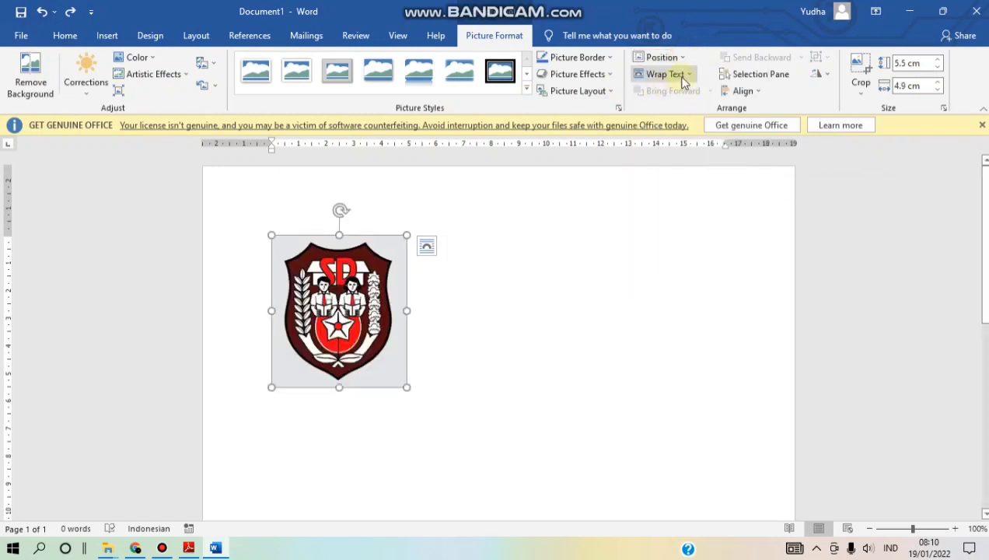
# - Set the logo to Behind Text wrapping and Top Center position, then deselect it
pyautogui.click(684, 76)
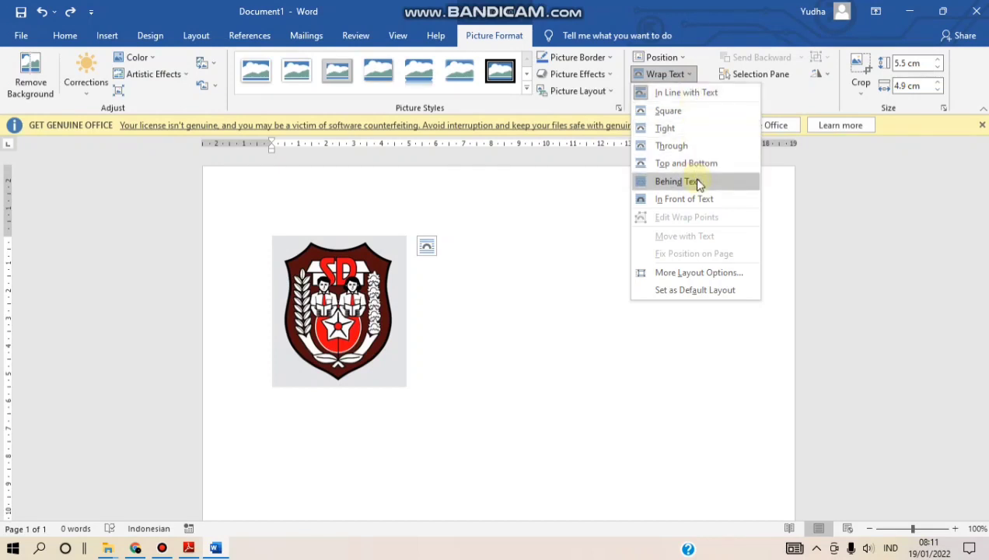
pyautogui.click(676, 181)
pyautogui.click(661, 56)
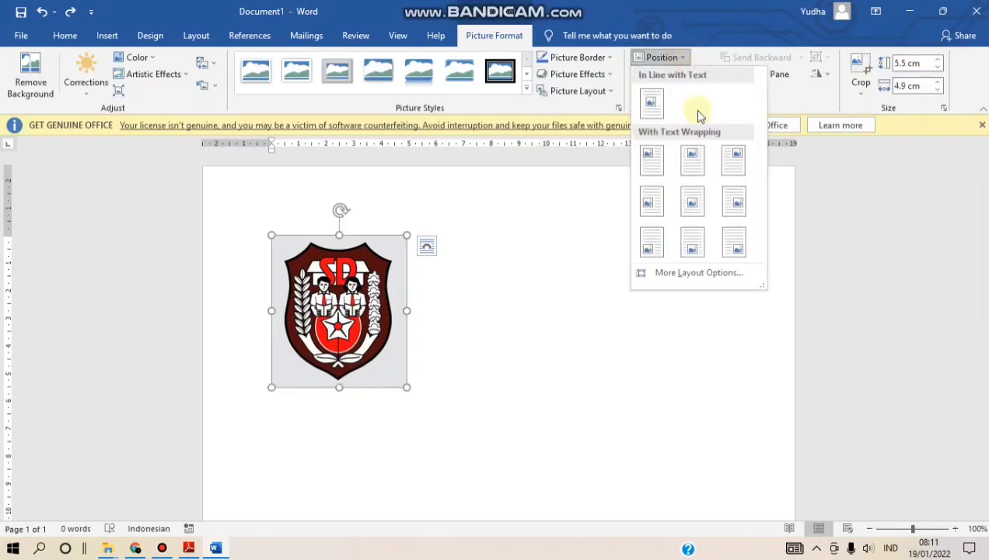
pyautogui.click(691, 161)
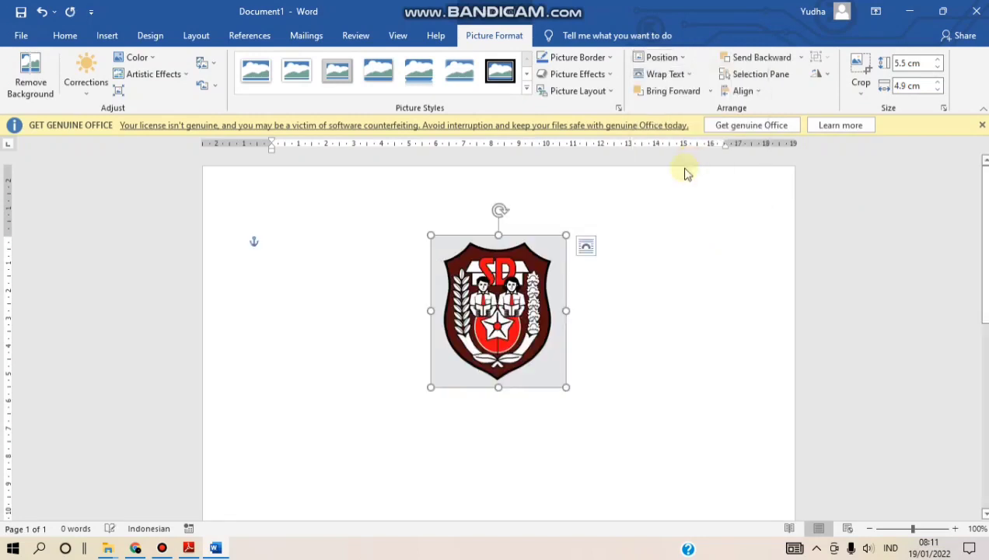
pyautogui.click(676, 280)
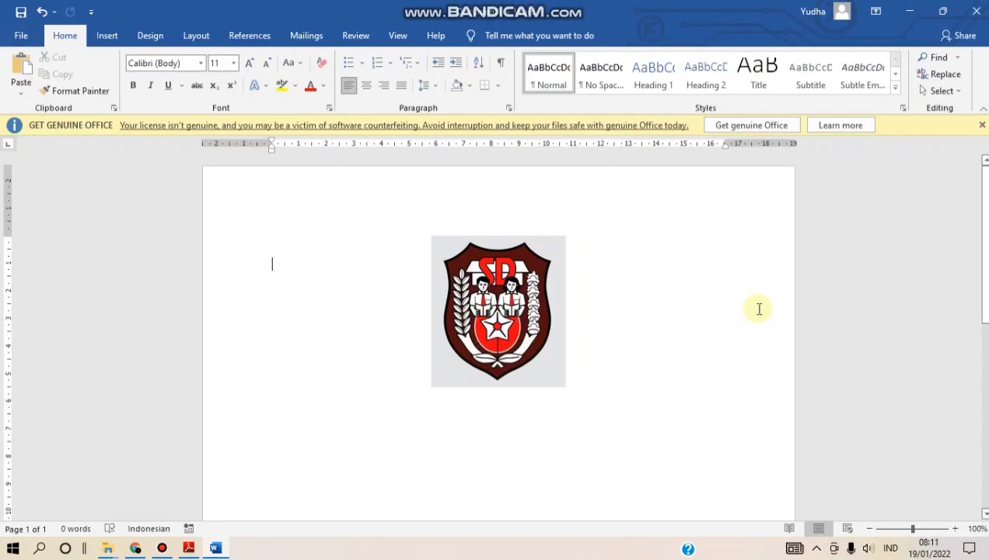
# - Add two blank lines below the logo, centre the paragraph and type 'TATA TERTIB SEKOLAH'
pyautogui.press('Return')
pyautogui.press('Return')
pyautogui.press('Return')
pyautogui.press('Return')
pyautogui.press('Return')
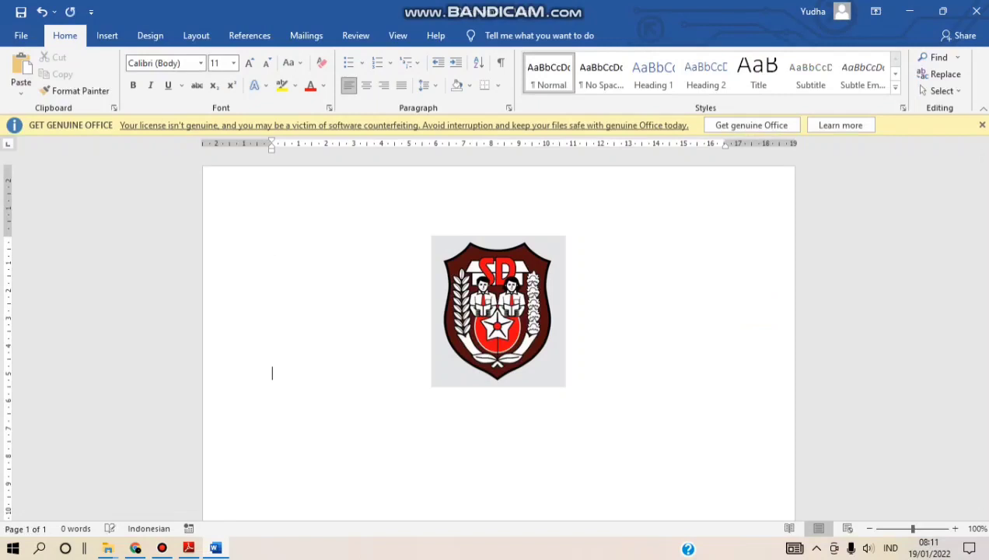
pyautogui.press('Return')
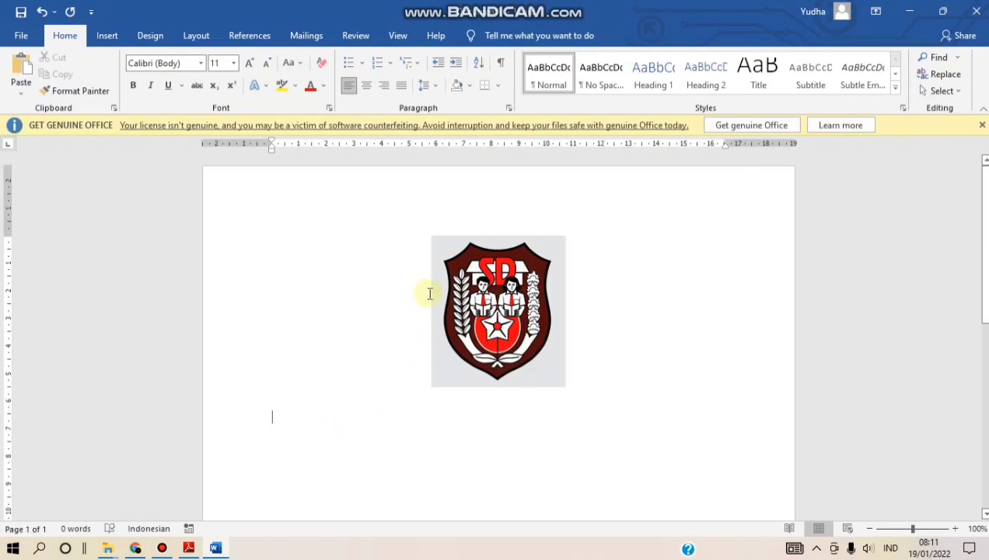
pyautogui.click(366, 85)
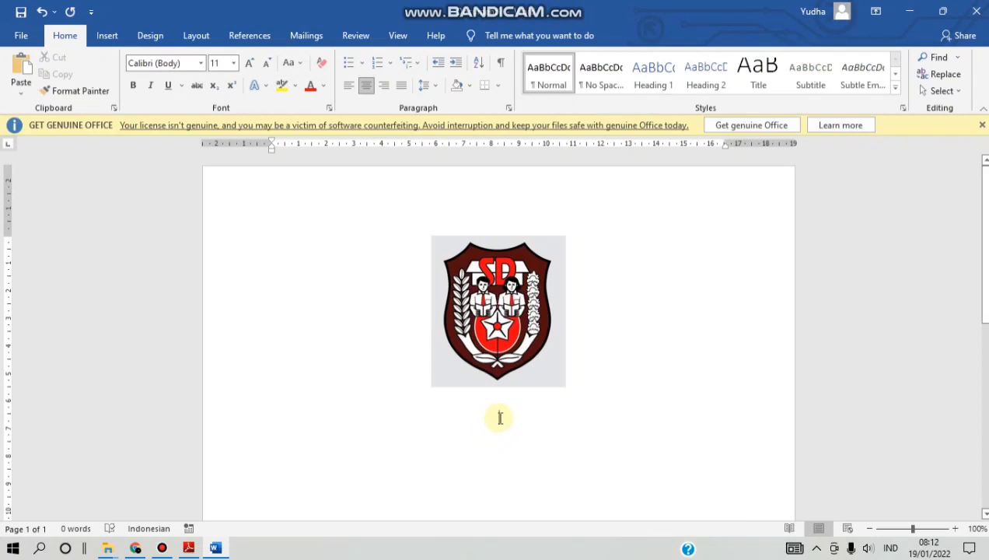
pyautogui.write('Tat')
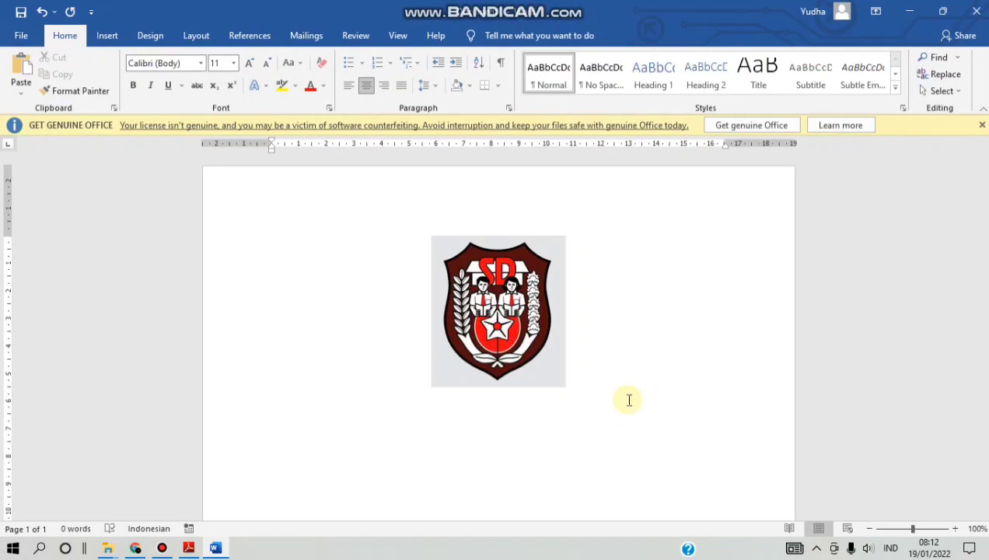
pyautogui.write('TATA')
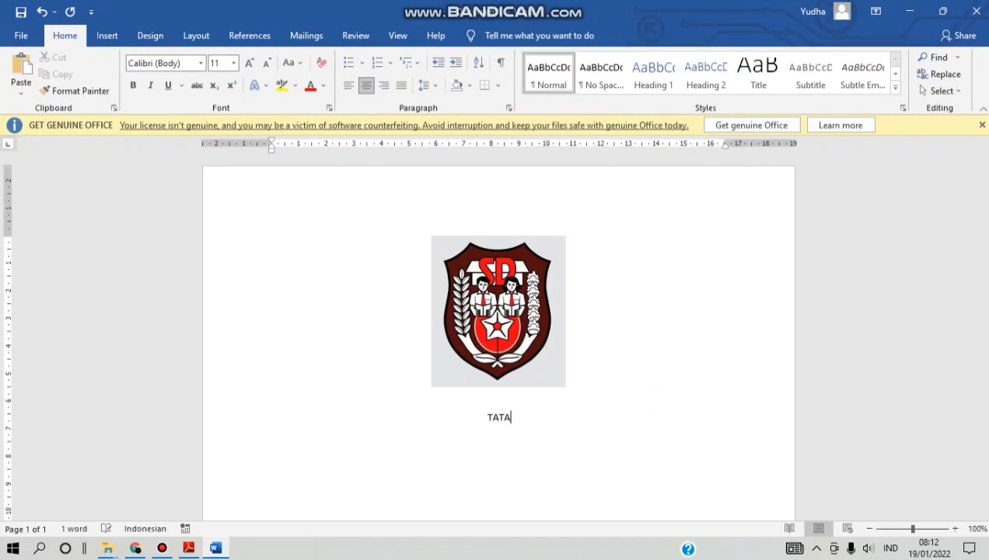
pyautogui.write(' TERTIB')
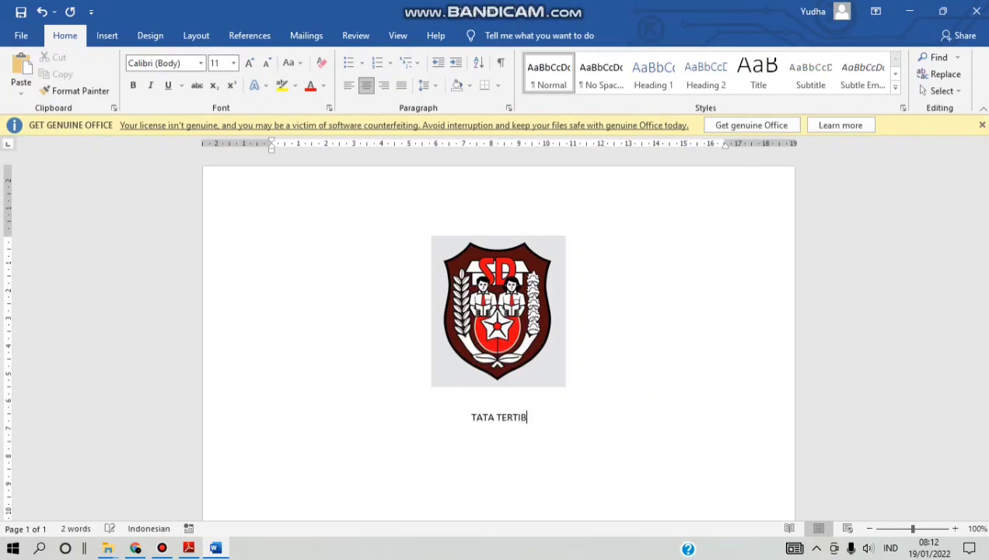
pyautogui.write(' SEKOLAH')
# - Type the author's name on a new centred line under the title
pyautogui.press('Return')
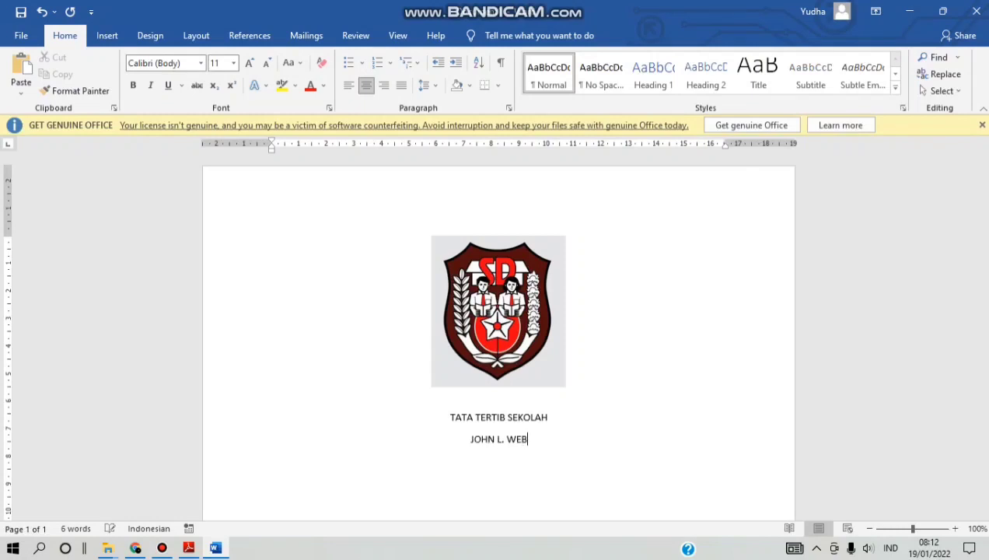
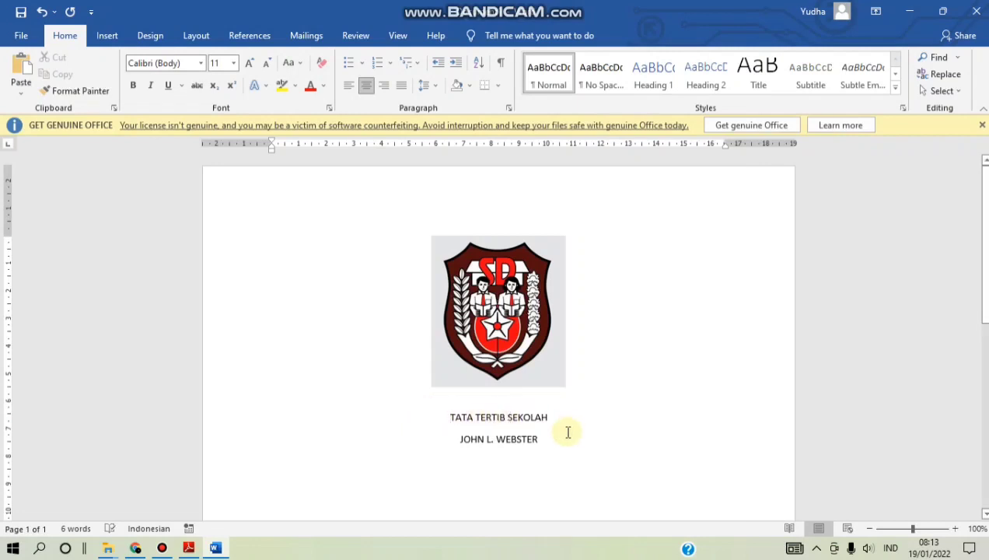
# - Select the title and name lines and set them in Cooper Black
pyautogui.click(451, 416)
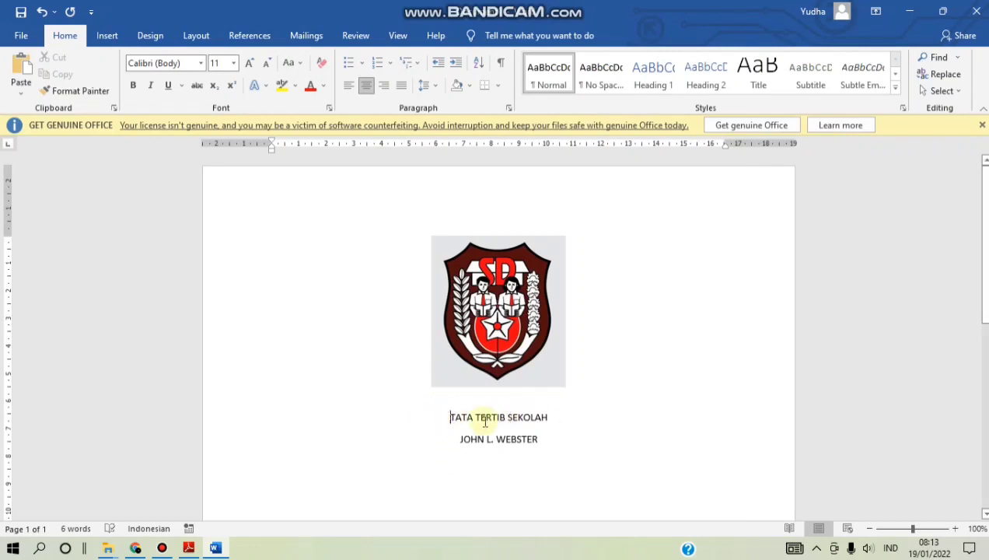
pyautogui.click(439, 418)
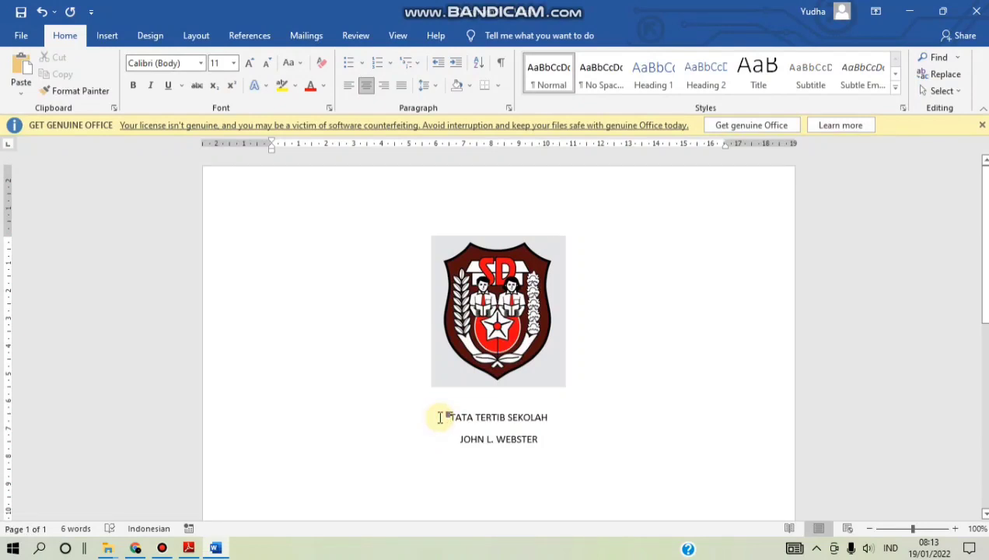
pyautogui.moveTo(443, 417); pyautogui.dragTo(559, 439)
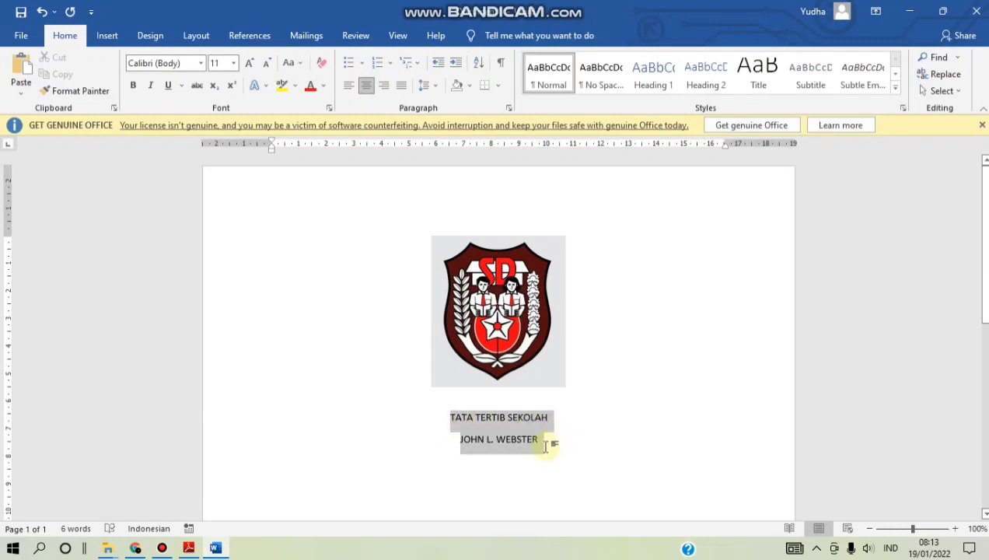
pyautogui.moveTo(545, 445); pyautogui.dragTo(556, 453)
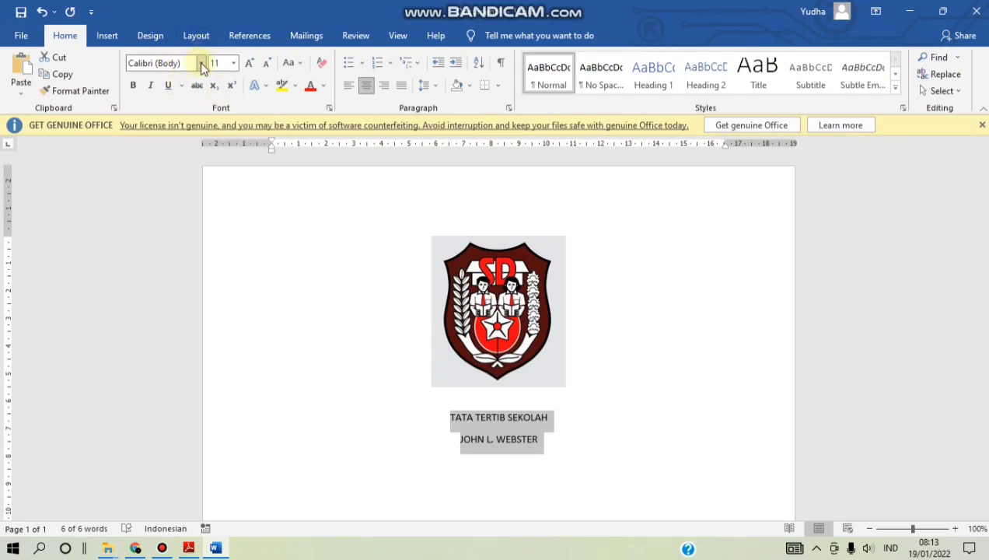
pyautogui.click(201, 64)
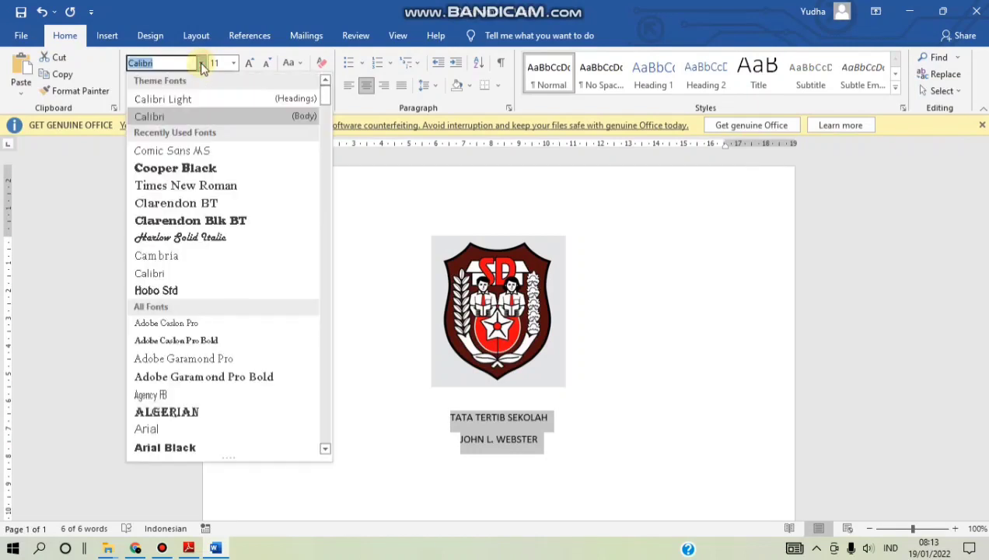
pyautogui.click(192, 169)
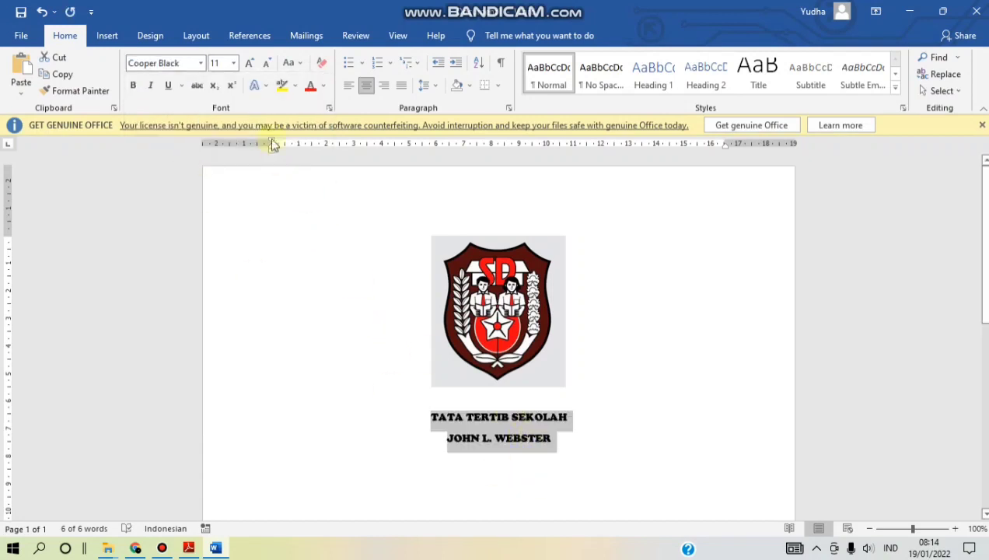
# - Make the title and name lines 16 pt bold, then place the cursor after the name
pyautogui.click(234, 62)
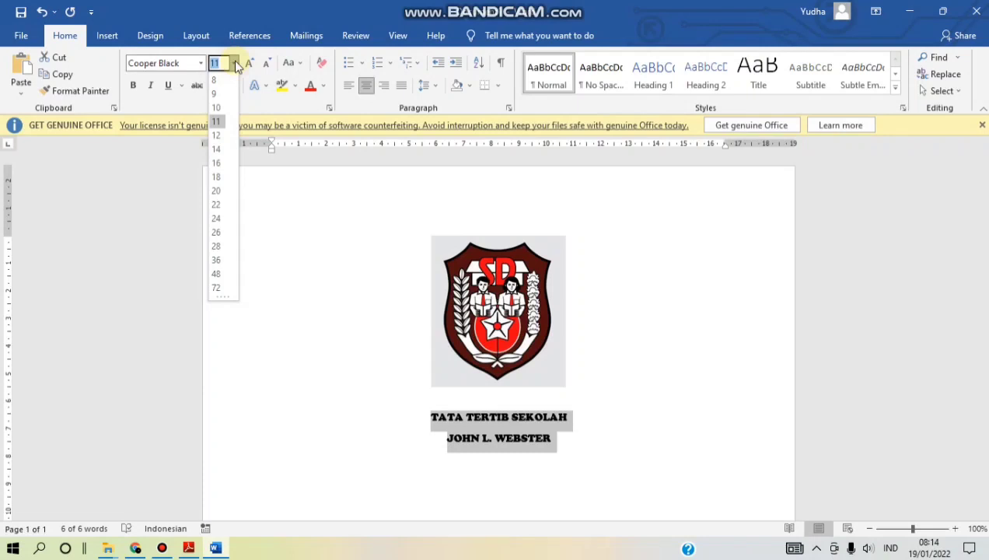
pyautogui.click(218, 163)
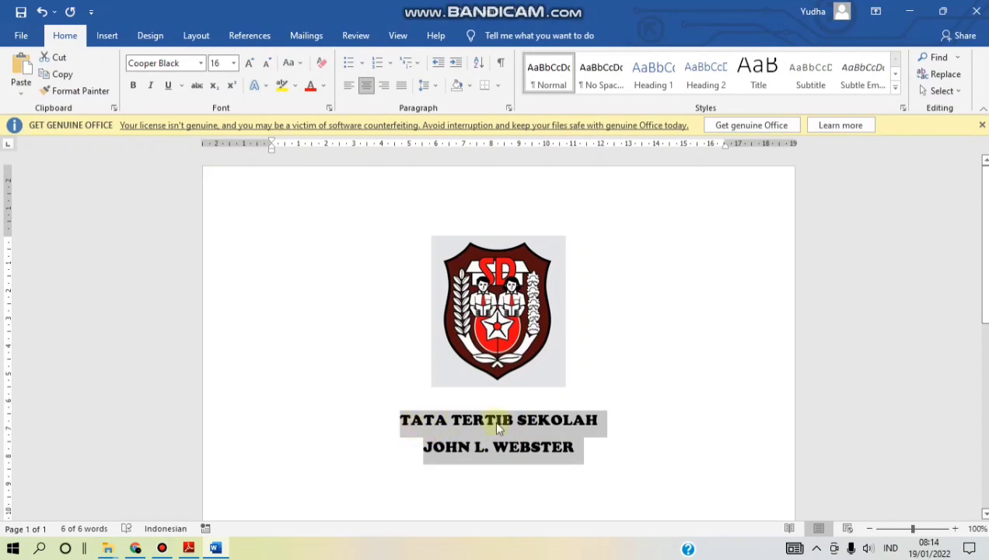
pyautogui.click(134, 85)
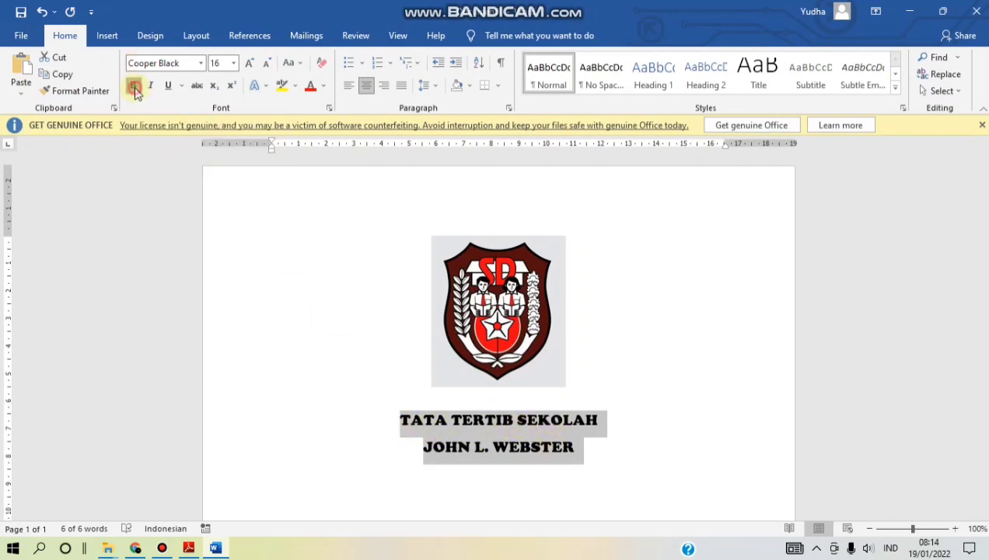
pyautogui.click(134, 86)
pyautogui.click(134, 85)
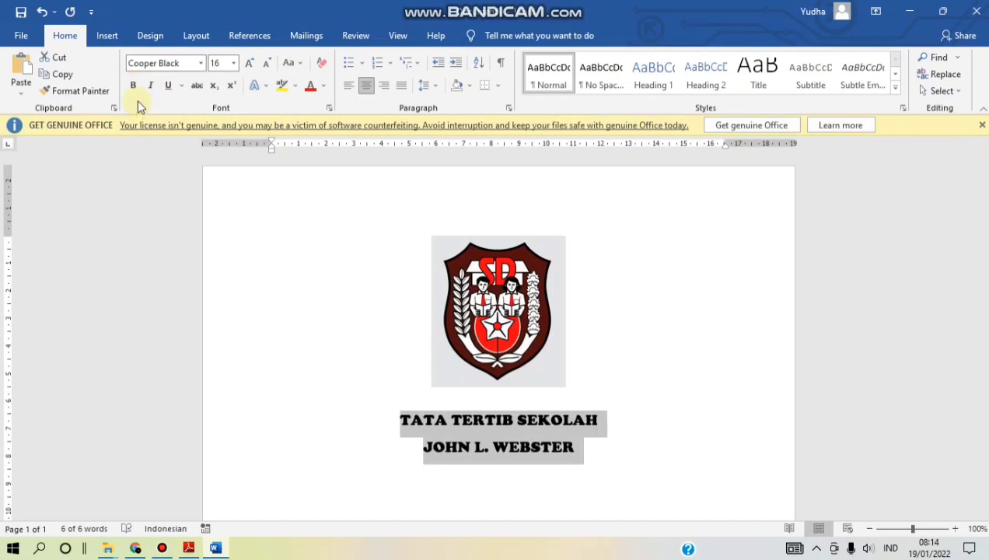
pyautogui.click(607, 455)
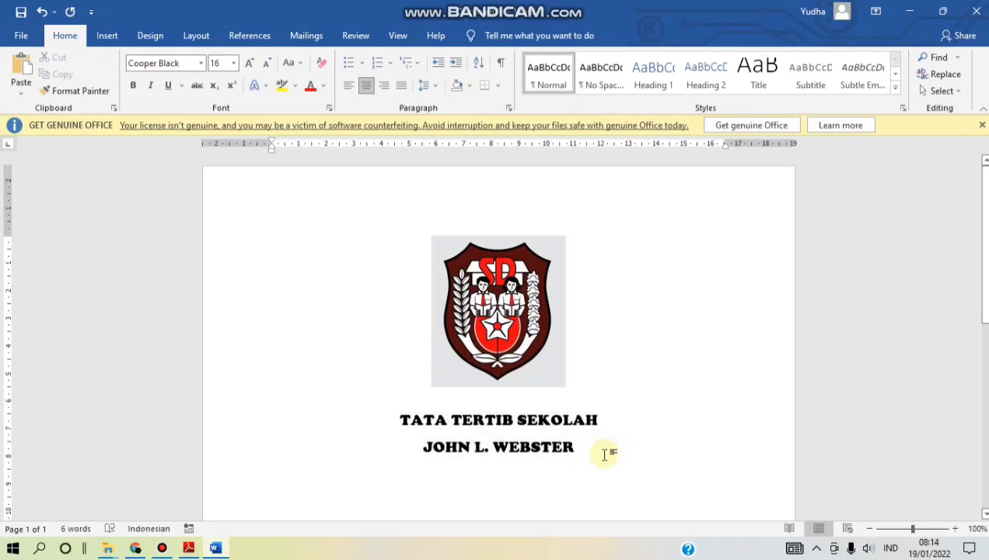
pyautogui.scroll(-1, 618, 436)
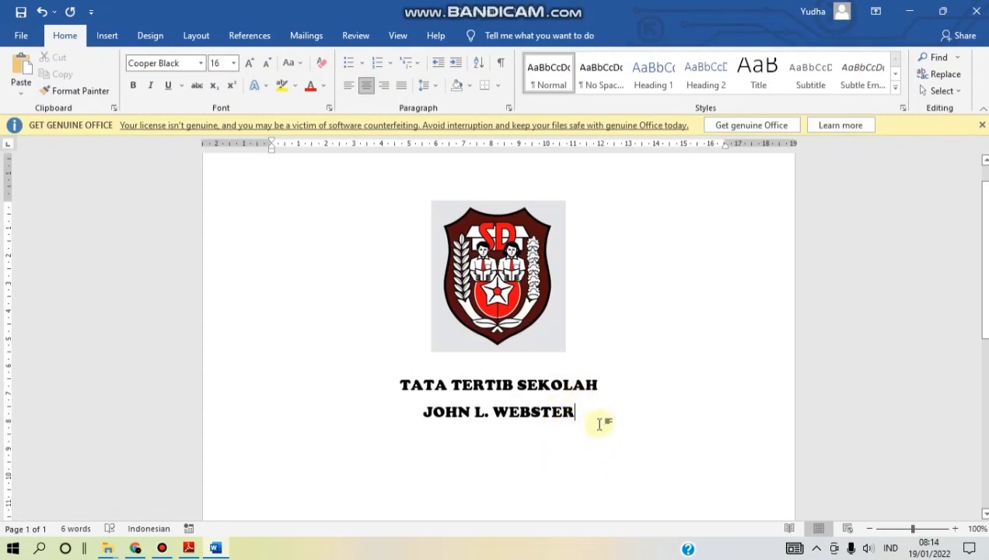
# - Add two empty lines below the heading, left-aligned in 14 pt Times New Roman
pyautogui.press('Return')
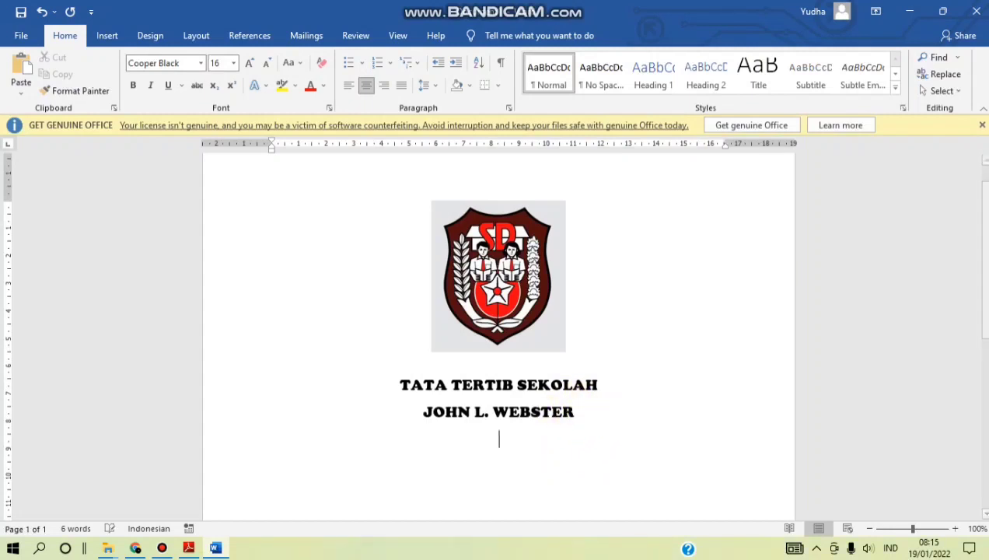
pyautogui.press('Return')
pyautogui.scroll(-3, 538, 270)
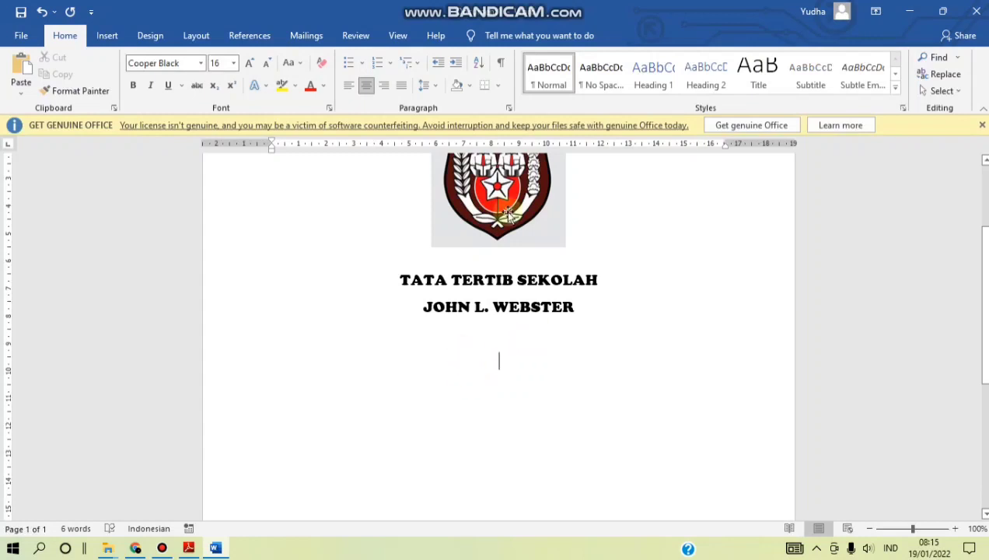
pyautogui.click(350, 90)
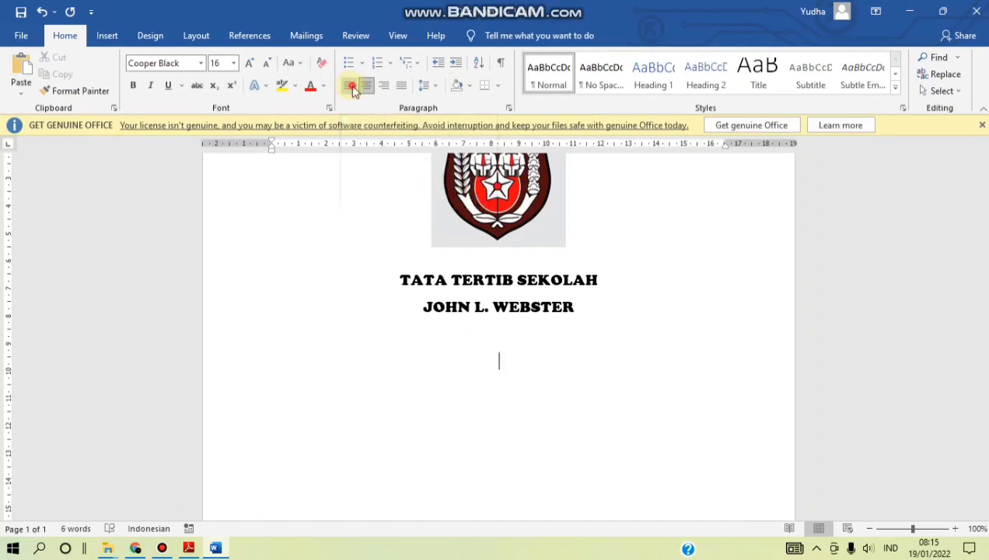
pyautogui.click(201, 62)
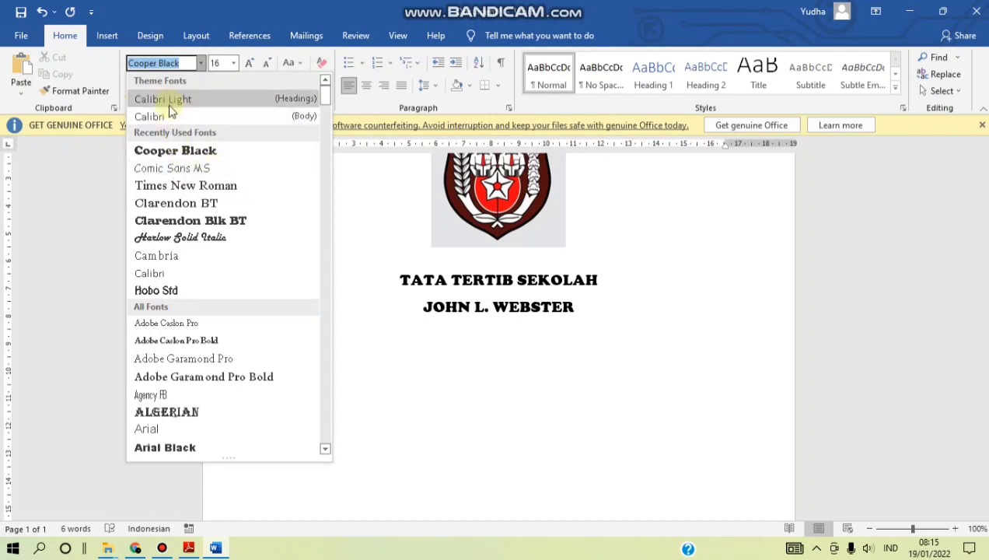
pyautogui.click(174, 191)
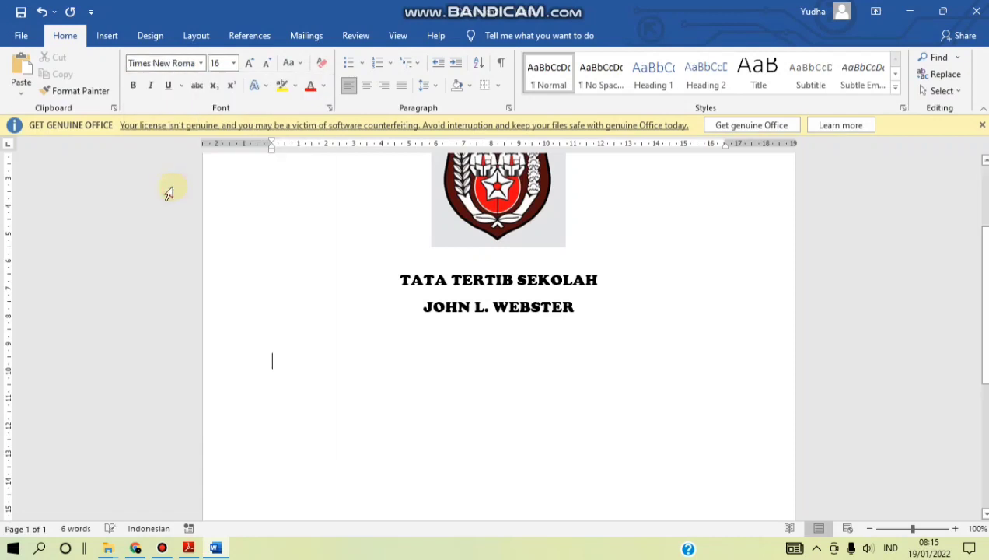
pyautogui.click(233, 64)
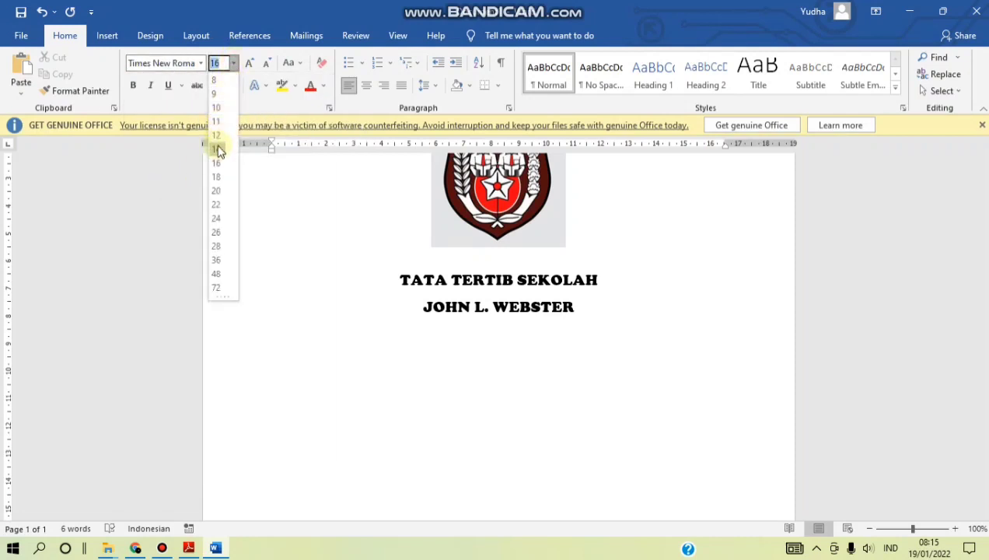
pyautogui.click(216, 149)
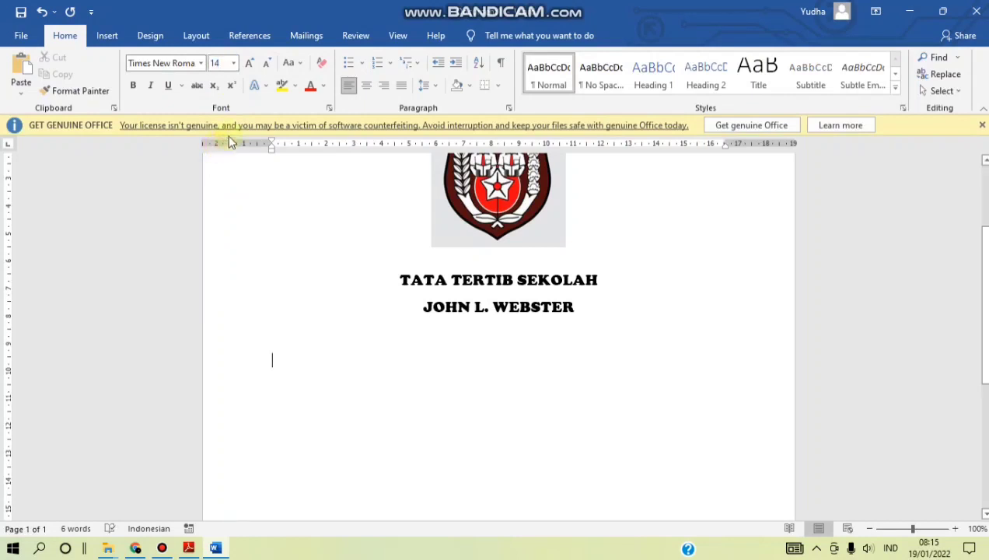
# - Apply the four-diamond bullet with first rule 'Siswa datang 15 menit sebelum pelajaran dimulai.' and start a second bullet
pyautogui.click(360, 64)
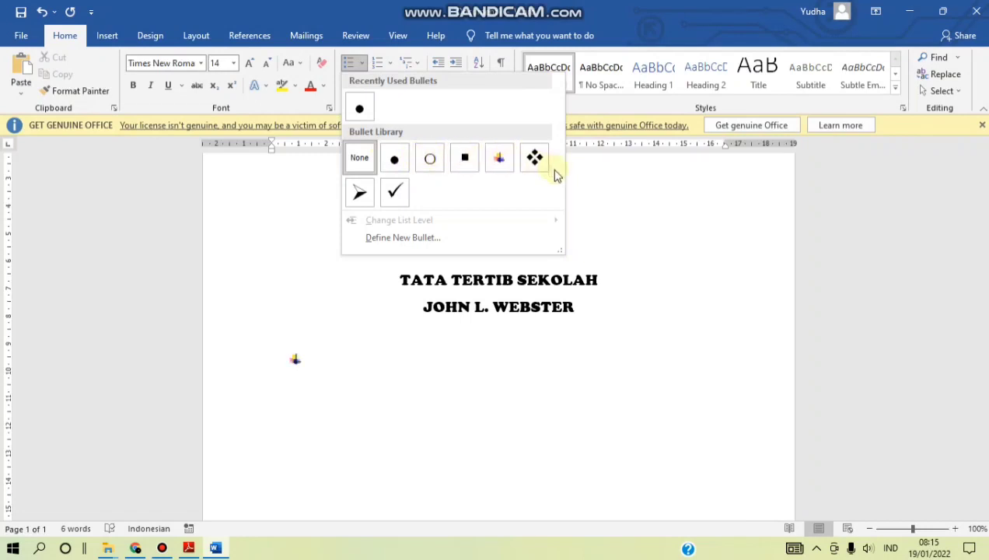
pyautogui.click(391, 62)
pyautogui.click(391, 62)
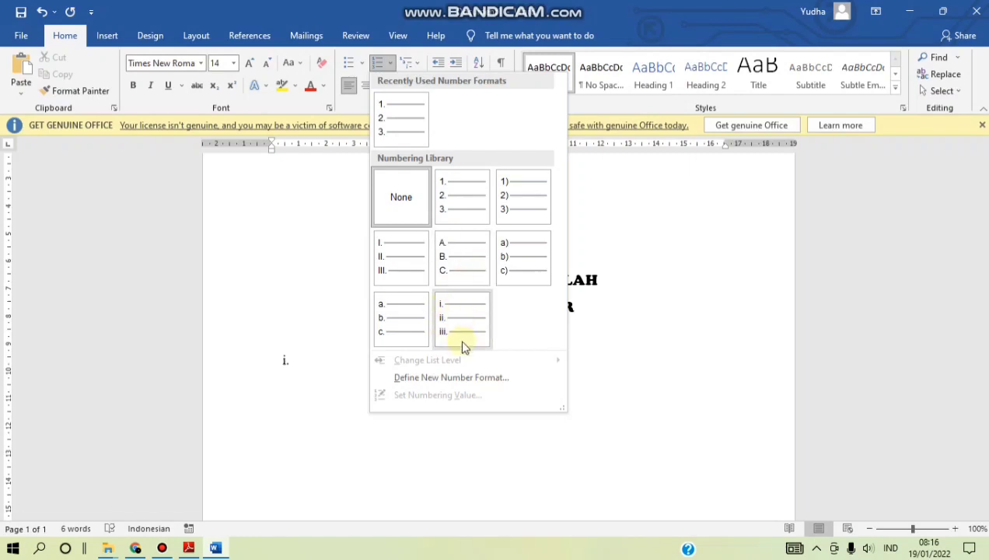
pyautogui.click(362, 65)
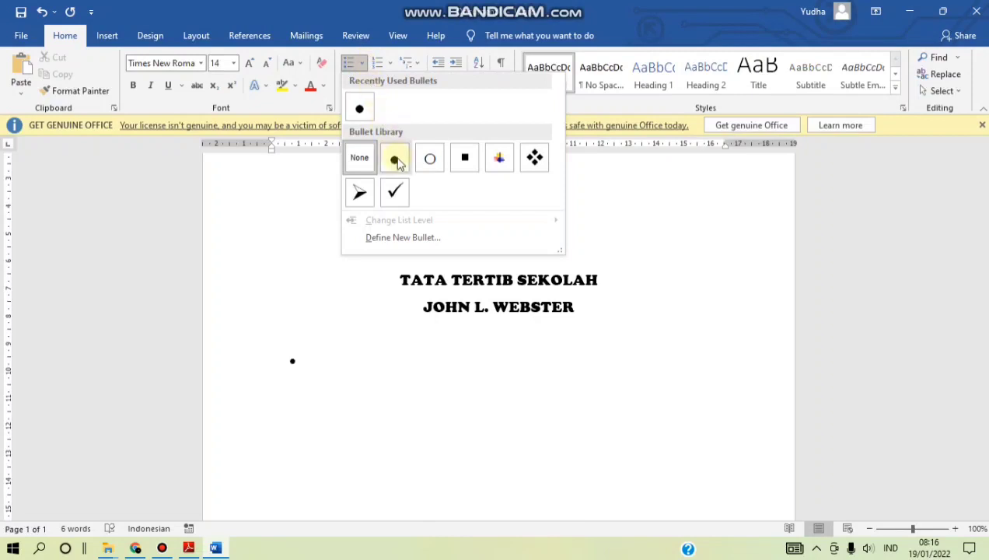
pyautogui.click(536, 158)
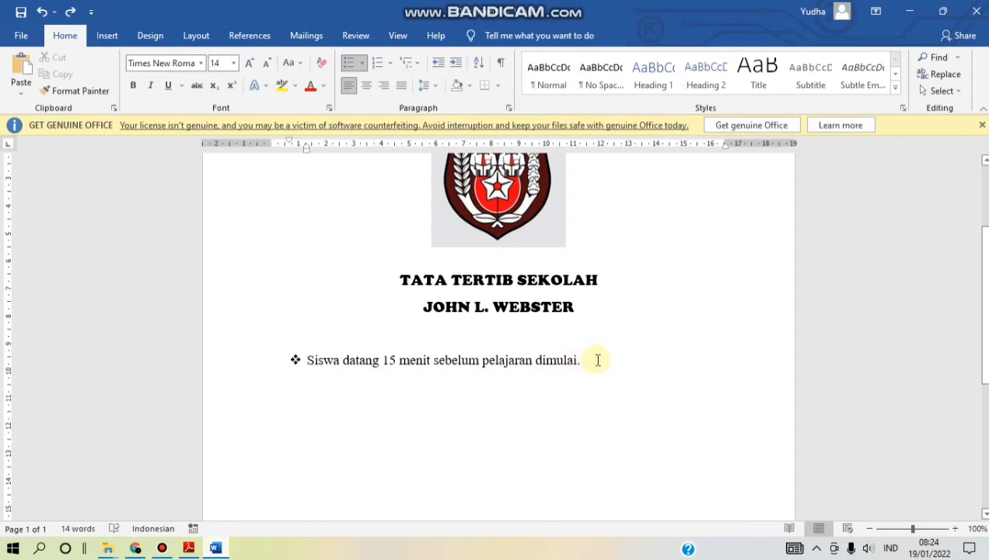
pyautogui.press('Return')
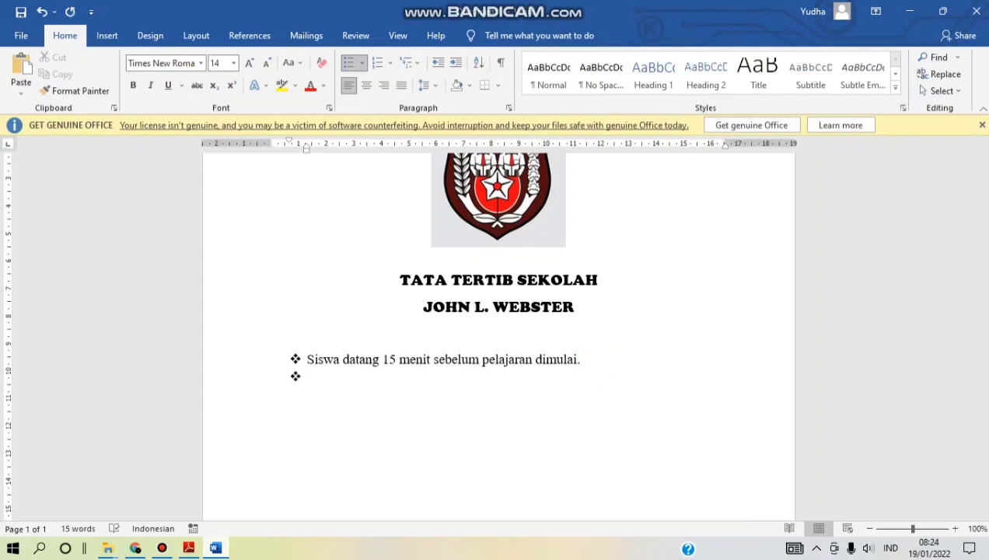